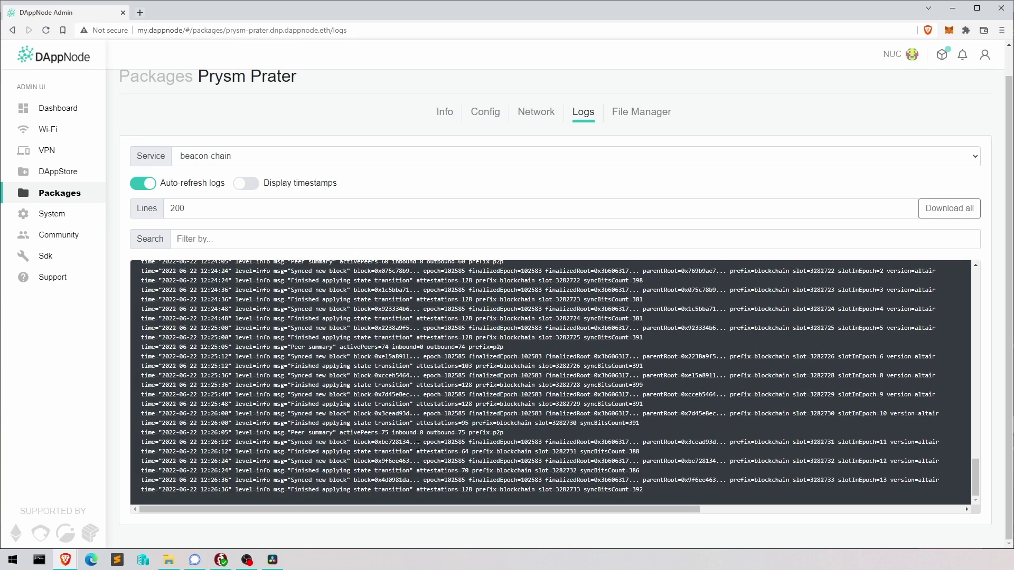
Step: Bring up the beacon-chain service in Prysm Prater's Network settings
{"action": "left_click_drag", "start_coordinate": [404, 415], "coordinate": [440, 446]}
{"action": "left_click", "coordinate": [429, 435]}
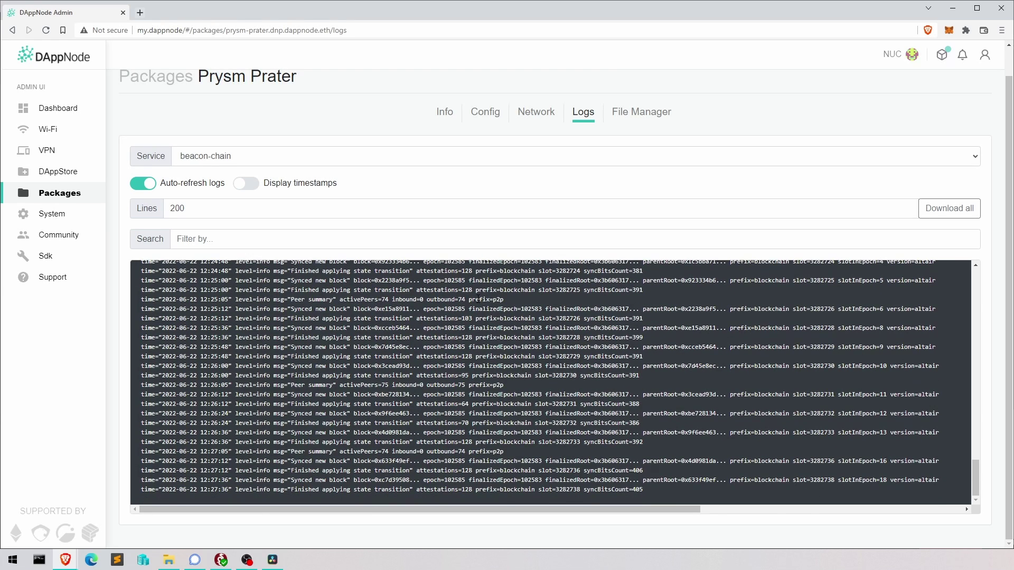
{"action": "left_click", "coordinate": [535, 113]}
{"action": "left_click", "coordinate": [228, 193]}
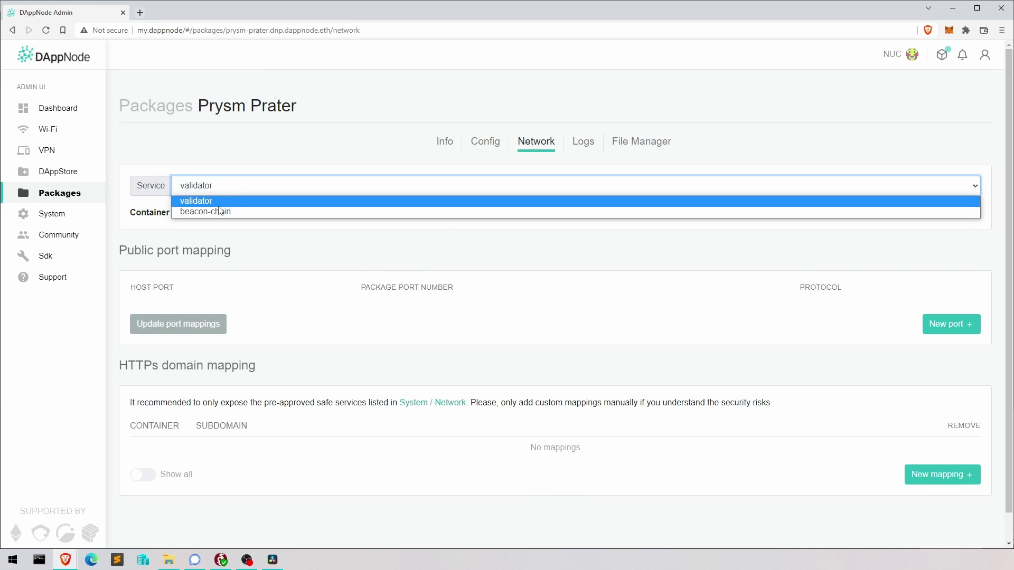
{"action": "left_click", "coordinate": [238, 211]}
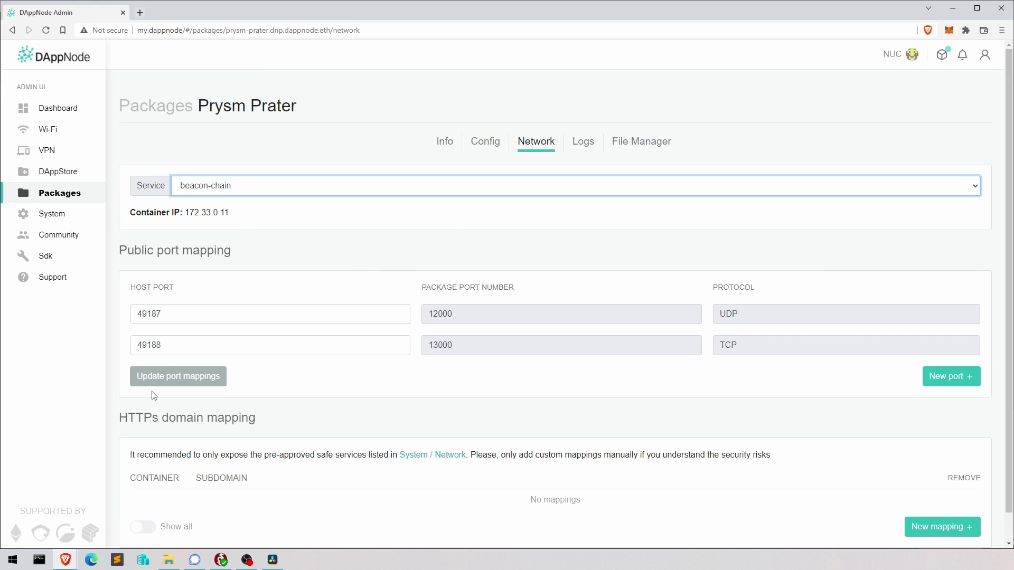
Step: Change the UDP host port from 49187 to 12000
{"action": "left_click", "coordinate": [183, 315]}
{"action": "left_click_drag", "start_coordinate": [193, 311], "coordinate": [90, 316]}
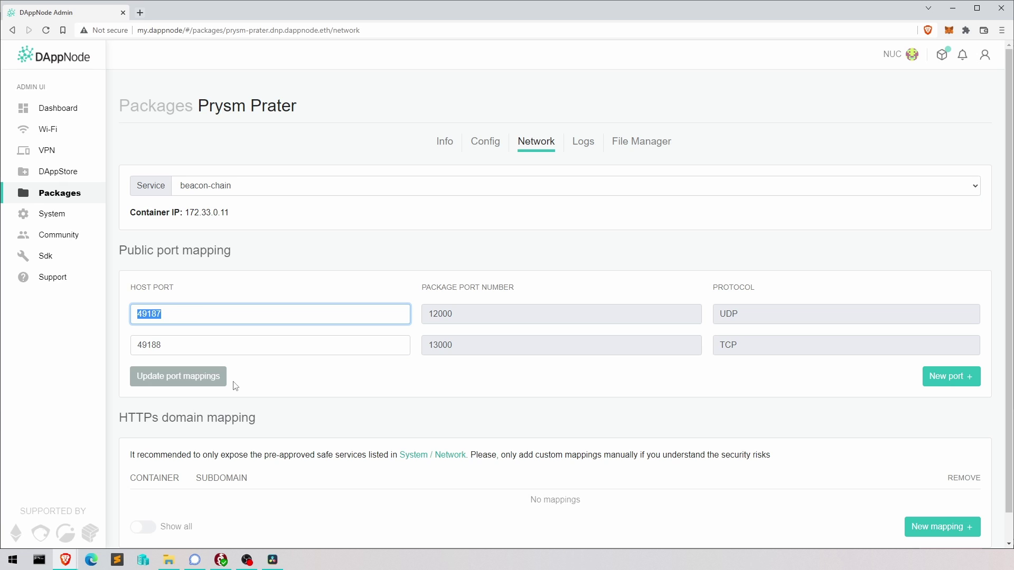
{"action": "double_click", "coordinate": [152, 343]}
{"action": "double_click", "coordinate": [154, 316]}
{"action": "left_click", "coordinate": [168, 315]}
{"action": "double_click", "coordinate": [159, 315]}
{"action": "type", "text": "12000"}
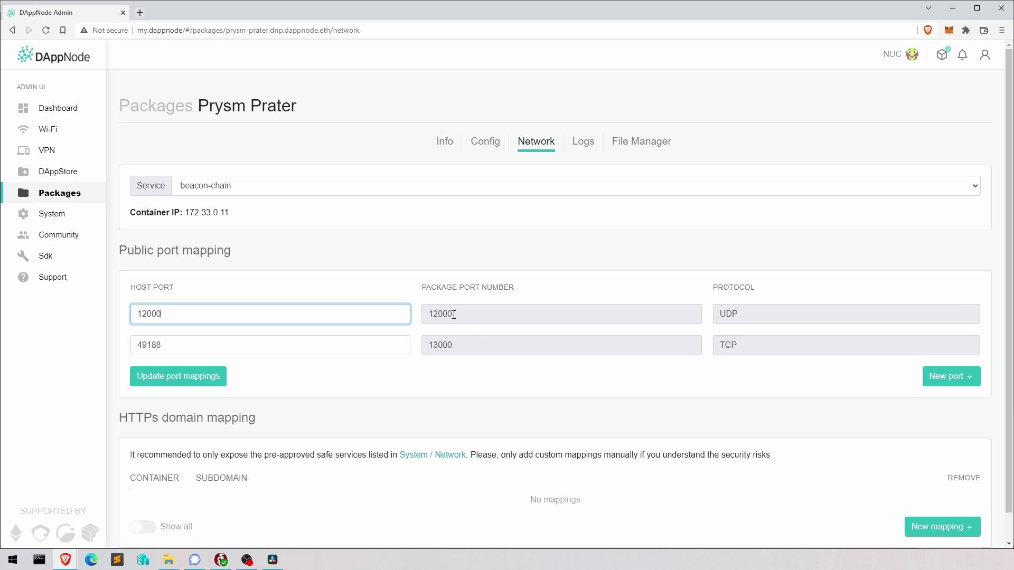
{"action": "key", "text": "Tab"}
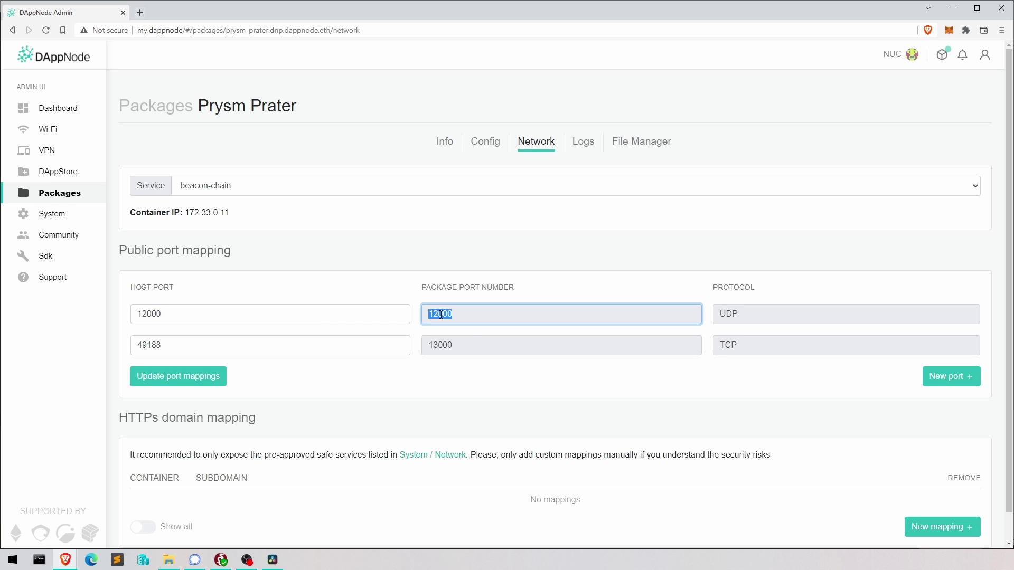
Step: Change the TCP host port from 49188 to 13000 and save the port mappings
{"action": "left_click", "coordinate": [189, 346]}
{"action": "double_click", "coordinate": [189, 346]}
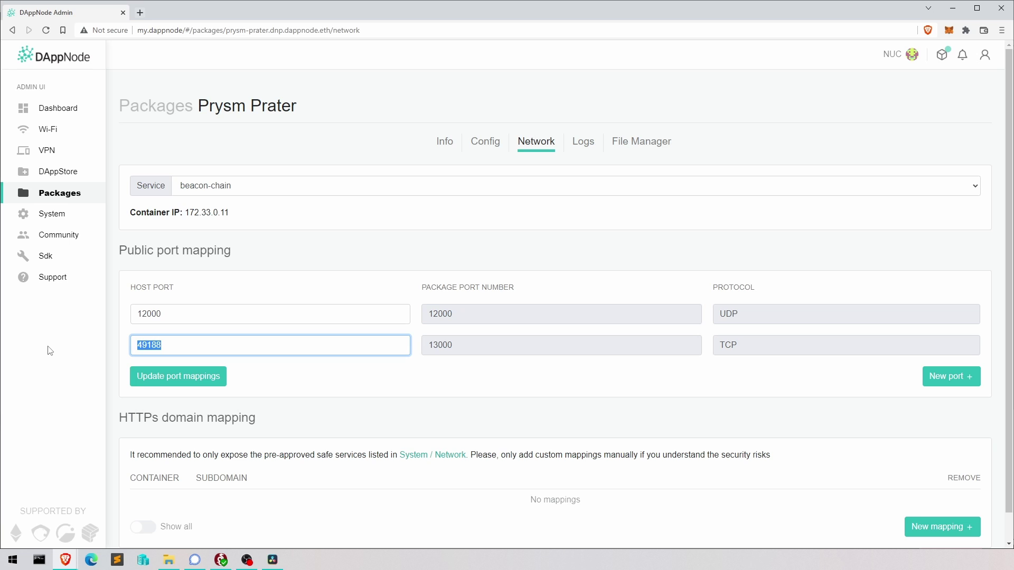
{"action": "type", "text": "13000"}
{"action": "double_click", "coordinate": [442, 349]}
{"action": "left_click", "coordinate": [442, 347]}
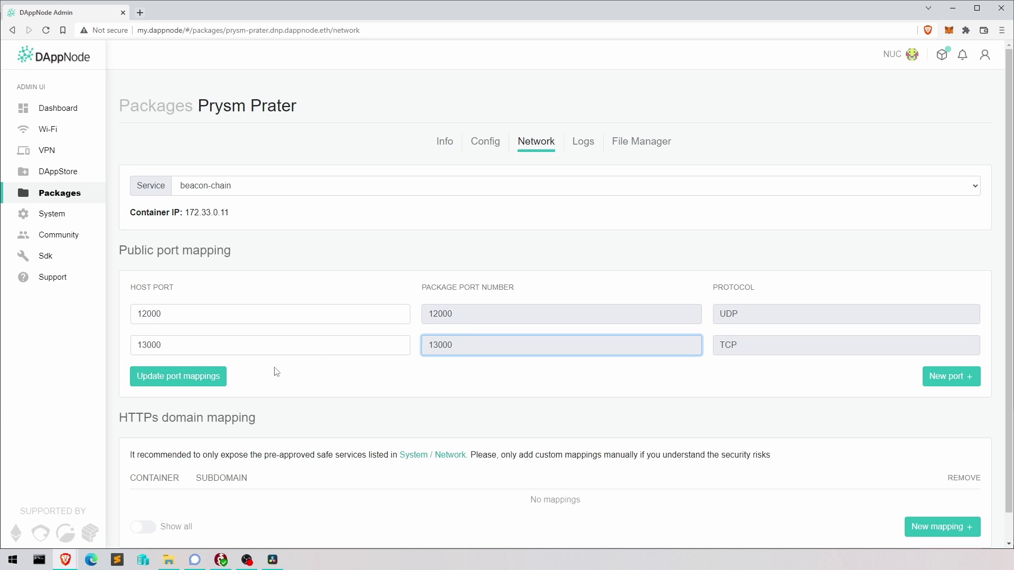
{"action": "left_click", "coordinate": [176, 378]}
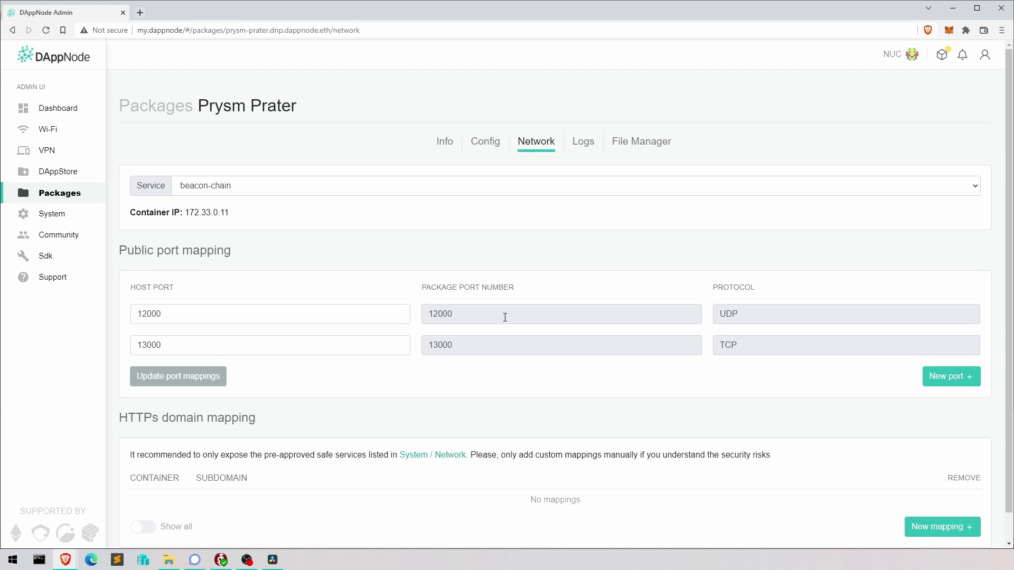
Step: Open Prysm Prater's Logs and switch the Service from validator to beacon-chain
{"action": "left_click", "coordinate": [583, 148]}
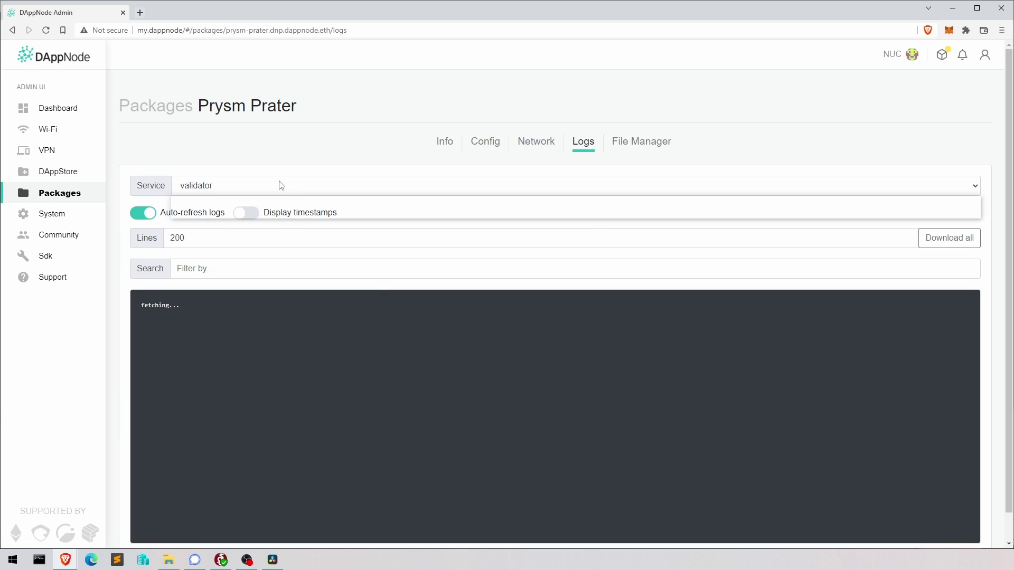
{"action": "left_click", "coordinate": [293, 204]}
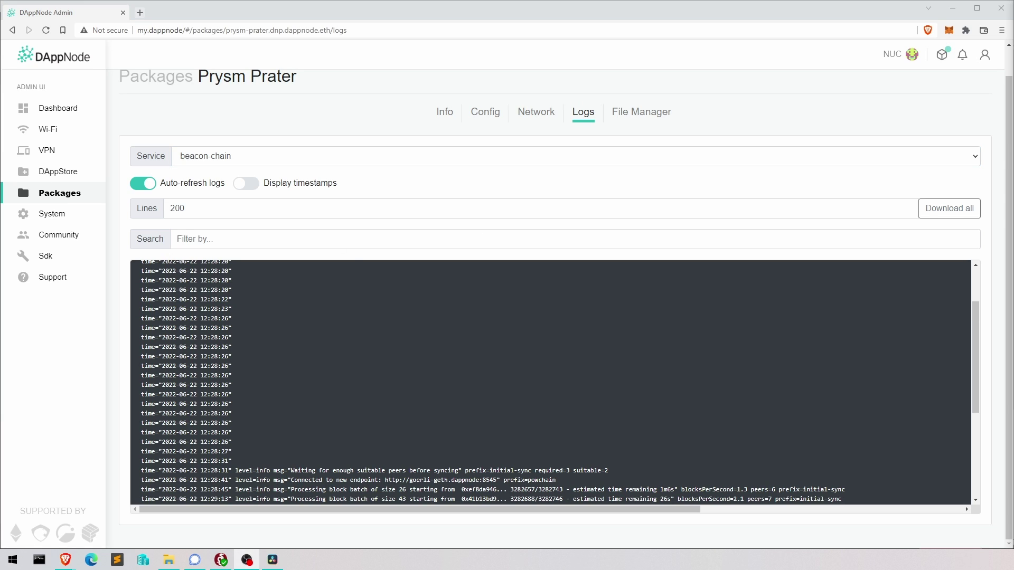
Step: Sign in to the Hub 4 at 192.168.0.1 and go to Advanced settings > Security > Port forwarding
{"action": "left_click", "coordinate": [140, 12]}
{"action": "type", "text": "192.168.0.1"}
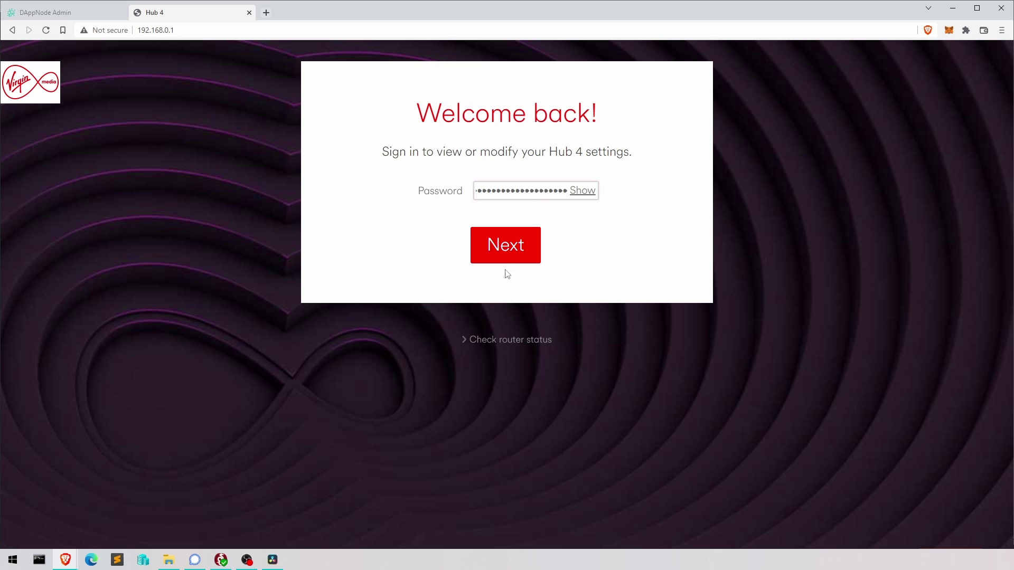
{"action": "left_click", "coordinate": [506, 254]}
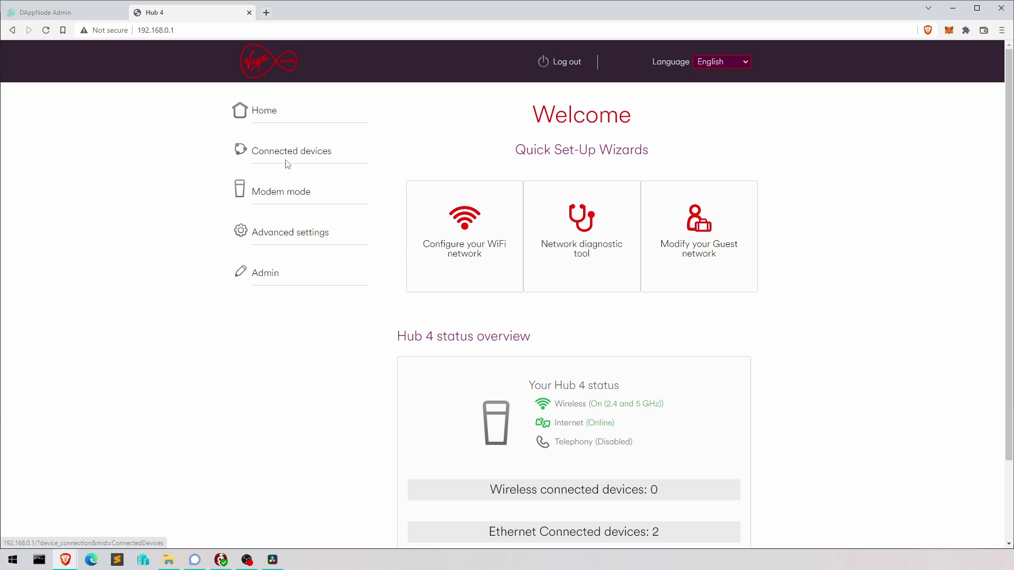
{"action": "left_click", "coordinate": [284, 235]}
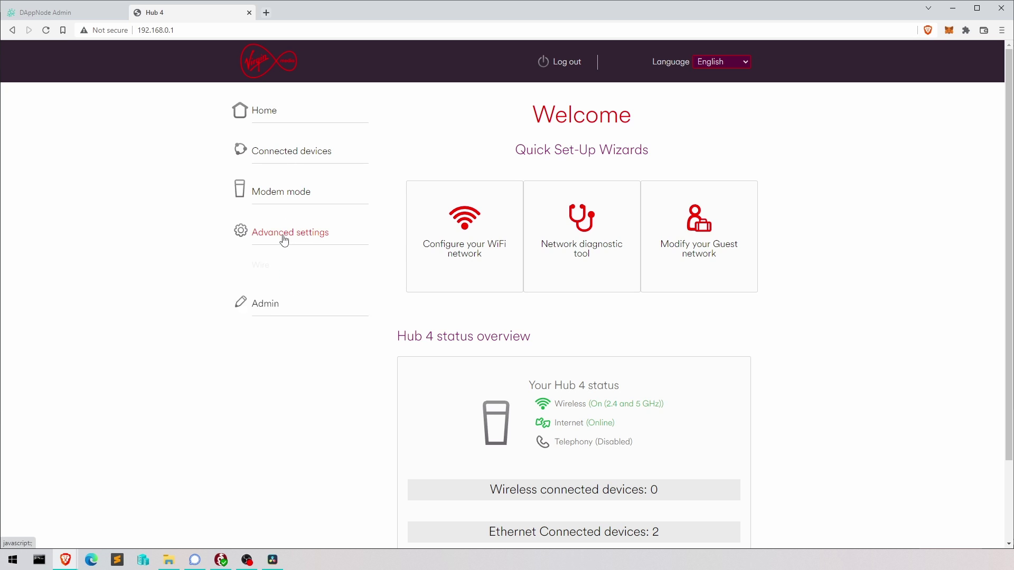
{"action": "left_click", "coordinate": [269, 302]}
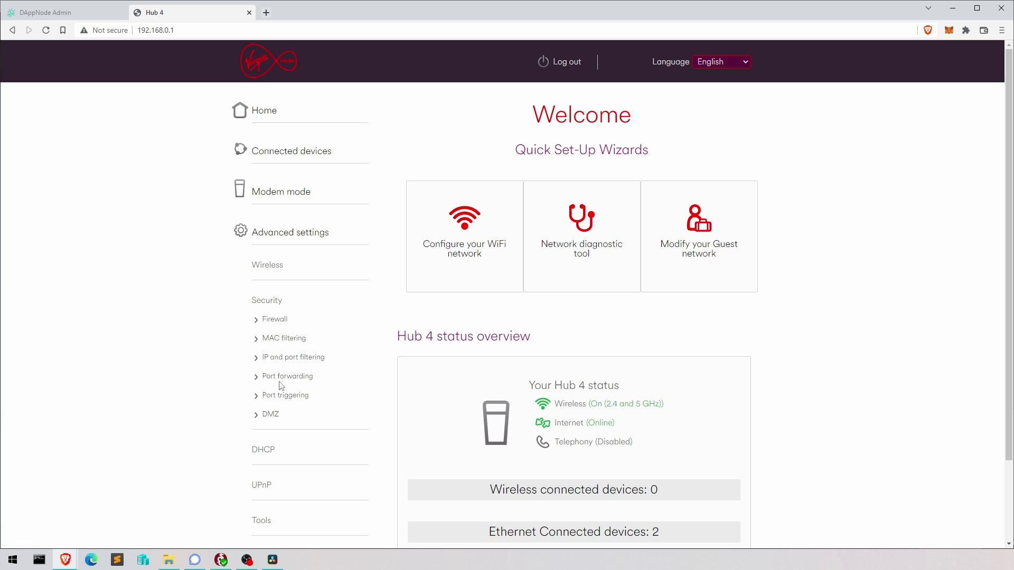
{"action": "left_click", "coordinate": [283, 381]}
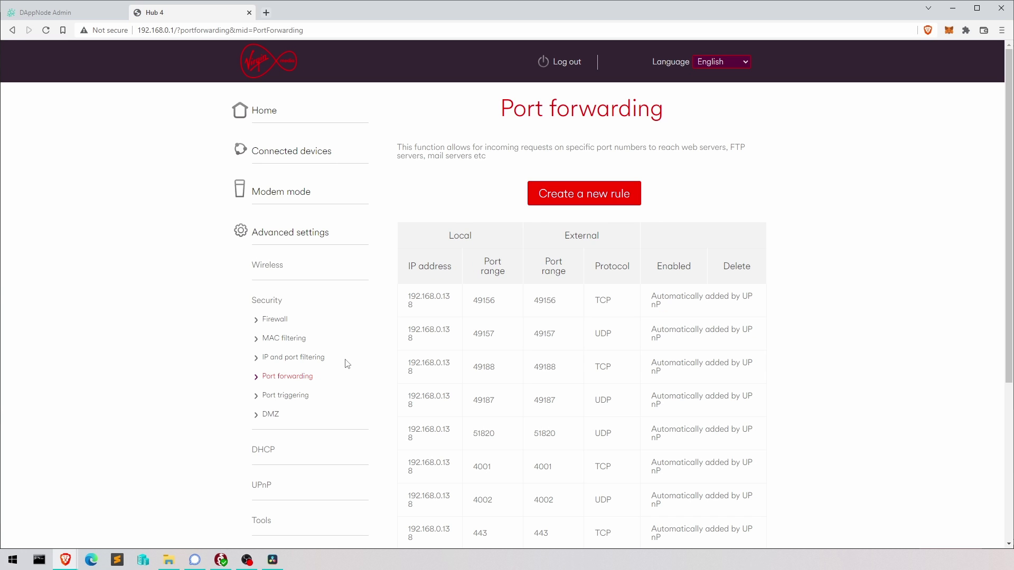
Step: Start a new port-forwarding rule and select its Local IP last octet
{"action": "left_click", "coordinate": [585, 199]}
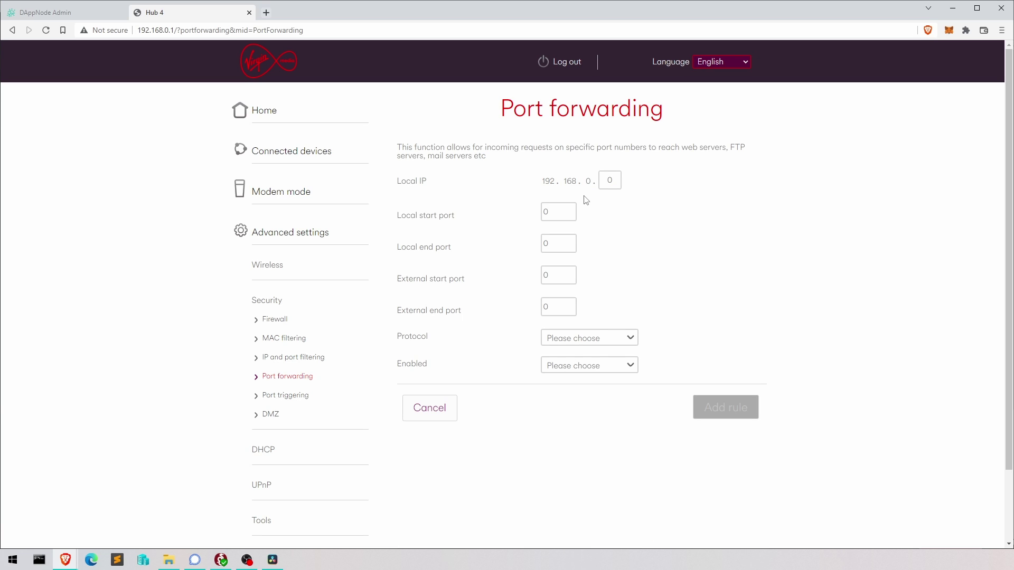
{"action": "left_click", "coordinate": [610, 181]}
{"action": "left_click", "coordinate": [610, 179]}
{"action": "double_click", "coordinate": [610, 179]}
Step: Copy the node's internal IP 192.168.0.138 from DAppNode's identity menu
{"action": "left_click", "coordinate": [63, 12]}
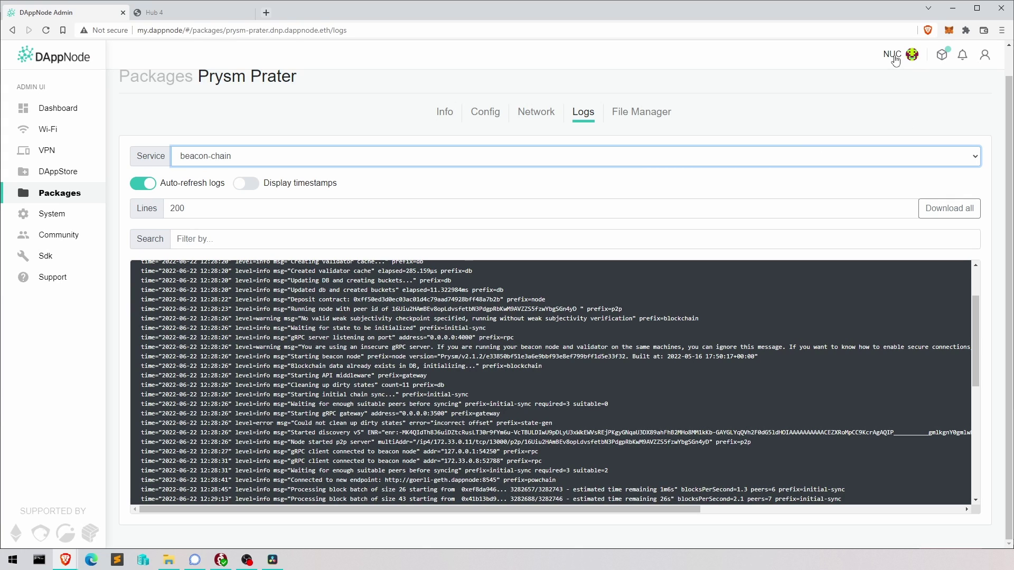
{"action": "left_click", "coordinate": [913, 55]}
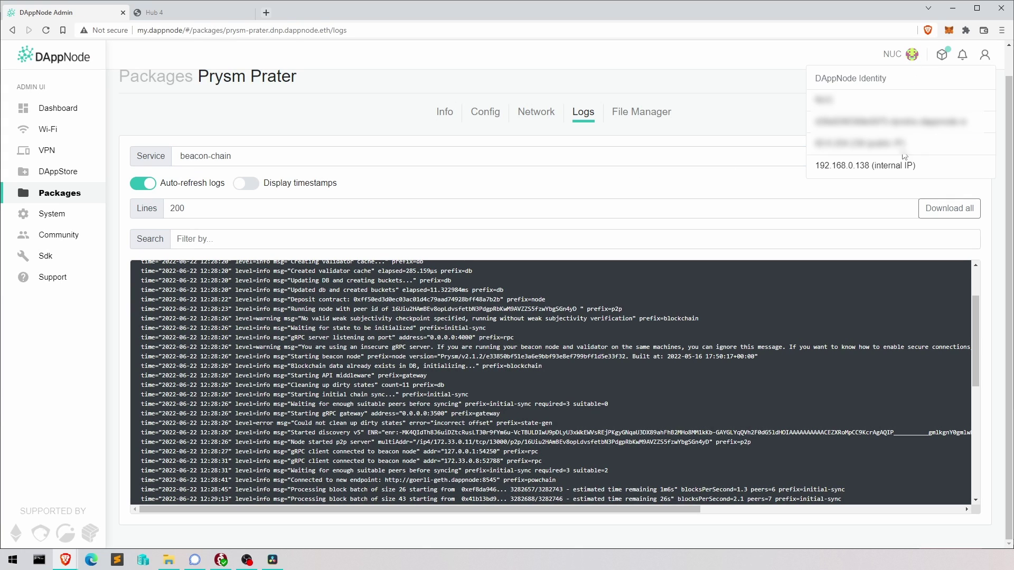
{"action": "left_click_drag", "start_coordinate": [932, 171], "coordinate": [871, 166]}
{"action": "key", "text": "ctrl+c"}
{"action": "left_click", "coordinate": [863, 168]}
{"action": "double_click", "coordinate": [863, 168]}
{"action": "left_click", "coordinate": [862, 168]}
Step: Paste 138 into the new rule's Local IP last octet
{"action": "left_click", "coordinate": [153, 12]}
{"action": "double_click", "coordinate": [611, 177]}
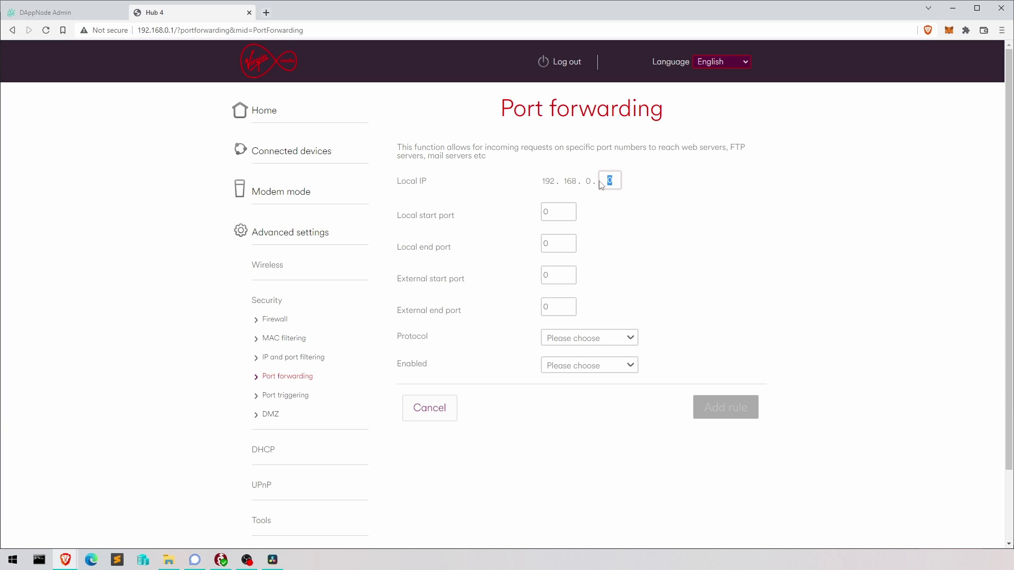
{"action": "key", "text": "ctrl+v"}
{"action": "left_click_drag", "start_coordinate": [557, 208], "coordinate": [532, 221]}
{"action": "left_click", "coordinate": [81, 12]}
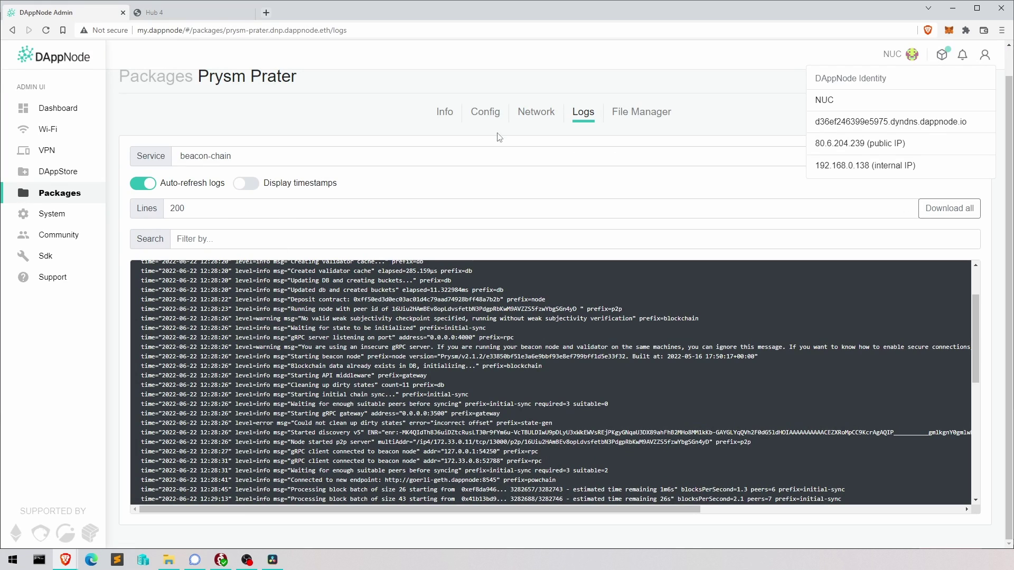
Step: Copy the 12000 UDP host port from DAppNode's beacon-chain network mappings
{"action": "left_click", "coordinate": [536, 112]}
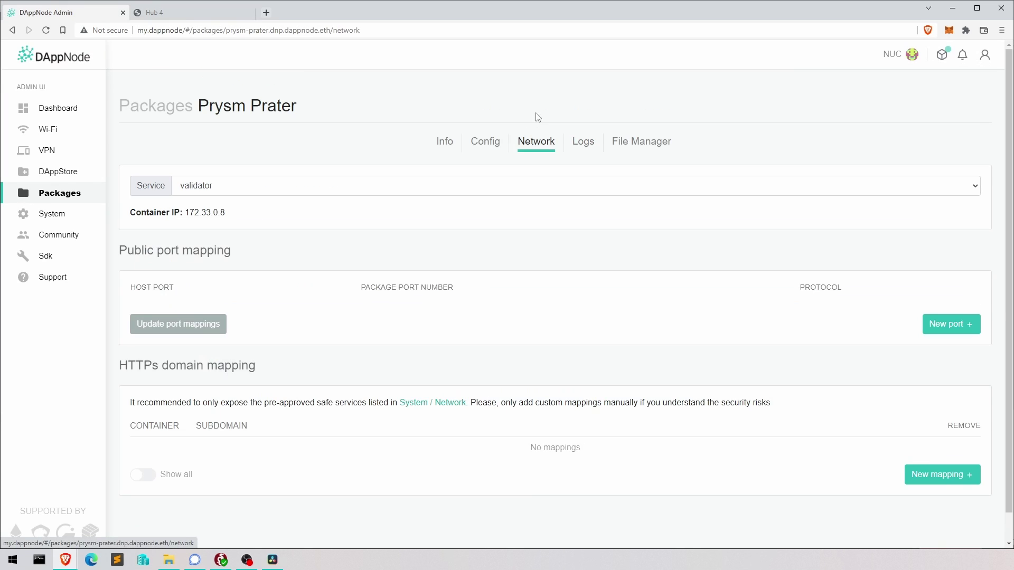
{"action": "left_click", "coordinate": [225, 193]}
{"action": "left_click", "coordinate": [210, 209]}
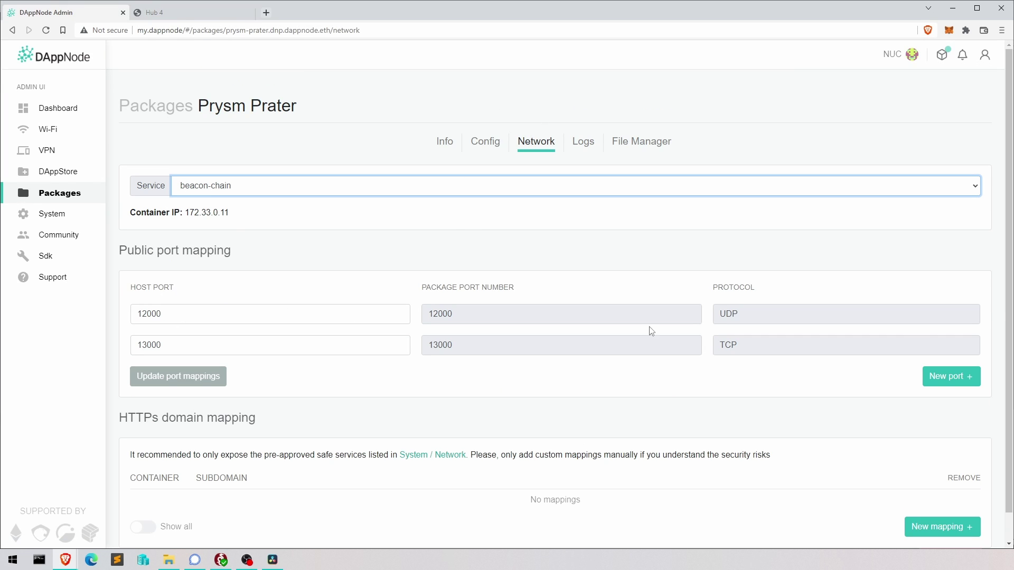
{"action": "left_click_drag", "start_coordinate": [754, 315], "coordinate": [711, 323]}
{"action": "left_click_drag", "start_coordinate": [234, 314], "coordinate": [135, 315]}
{"action": "key", "text": "ctrl+c"}
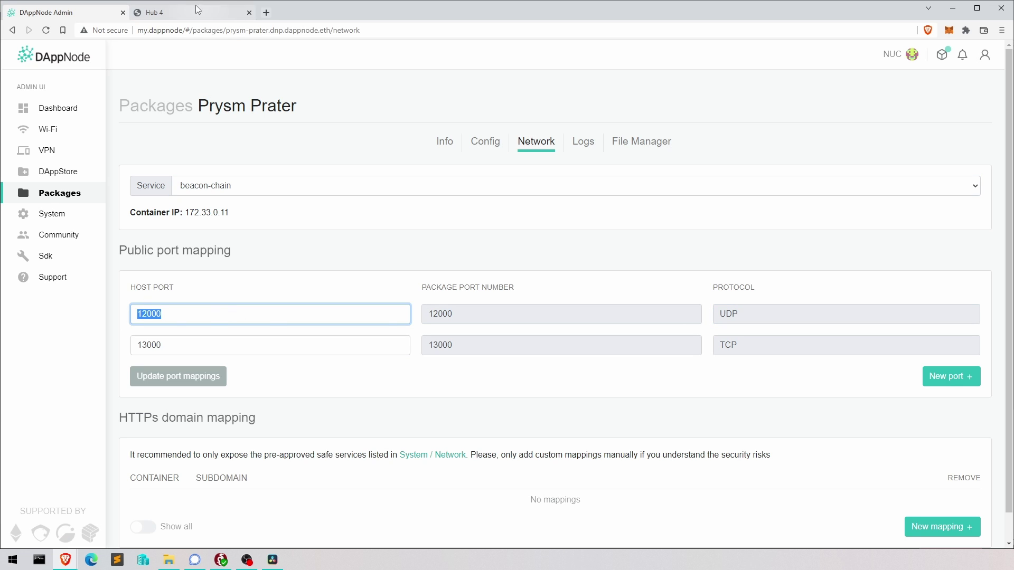
Step: Enter 12000 for the rule's local and external start and end ports
{"action": "left_click", "coordinate": [181, 15]}
{"action": "key", "text": "Tab"}
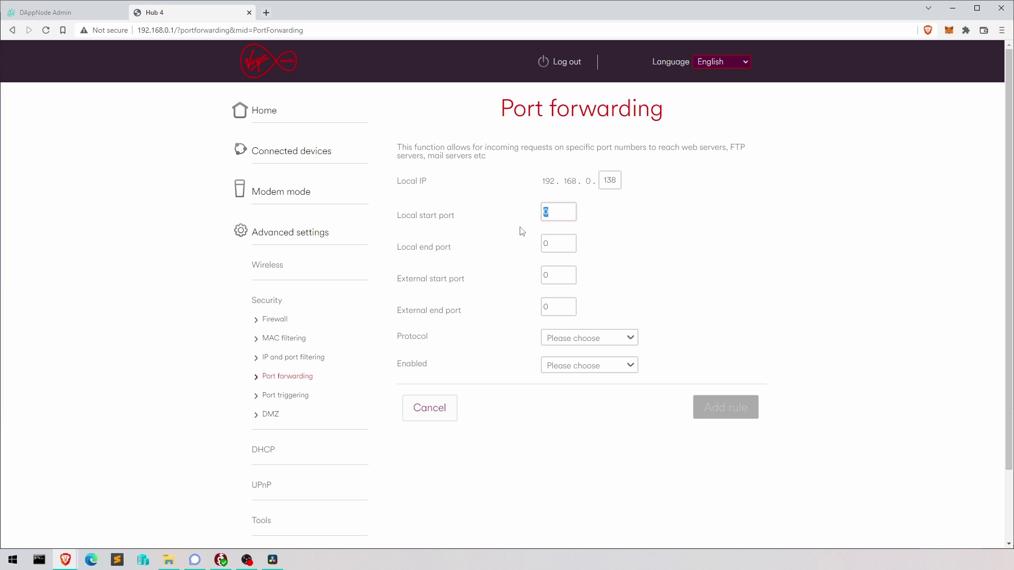
{"action": "type", "text": "12000"}
{"action": "key", "text": "Tab"}
{"action": "type", "text": "12000"}
{"action": "left_click", "coordinate": [557, 275]}
{"action": "key", "text": "ctrl+v"}
{"action": "left_click_drag", "start_coordinate": [557, 275], "coordinate": [525, 308]}
{"action": "key", "text": "ctrl+v"}
Step: Set the rule's protocol to UDP, switch it on, and add it
{"action": "left_click", "coordinate": [572, 337]}
{"action": "left_click", "coordinate": [566, 380]}
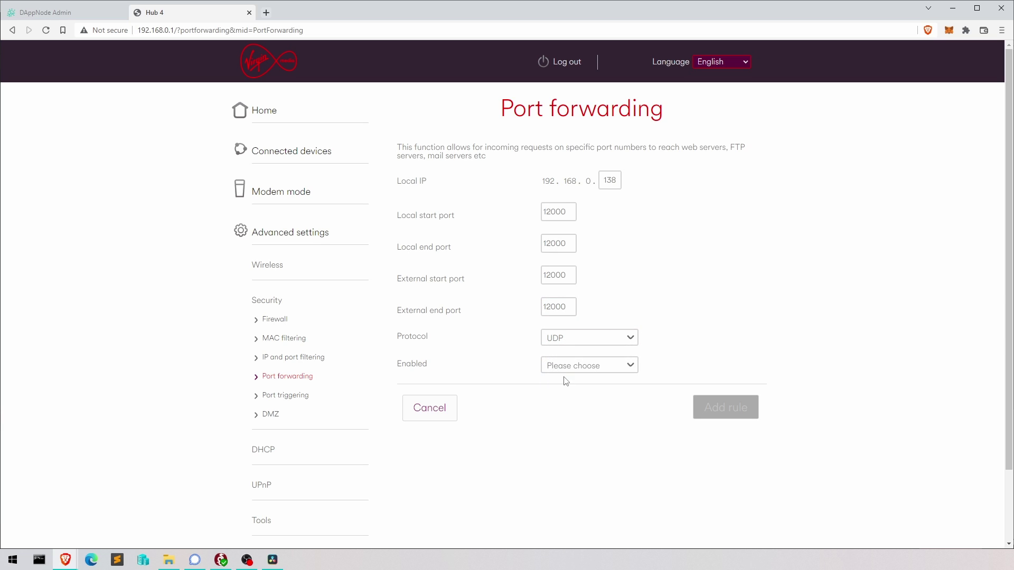
{"action": "left_click", "coordinate": [568, 366]}
{"action": "left_click", "coordinate": [555, 411]}
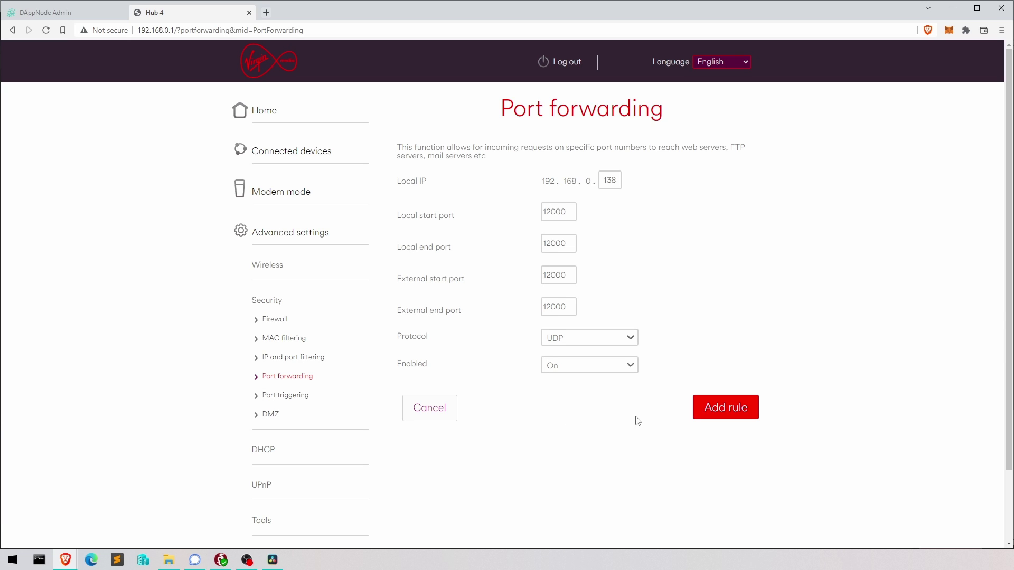
{"action": "left_click", "coordinate": [721, 410]}
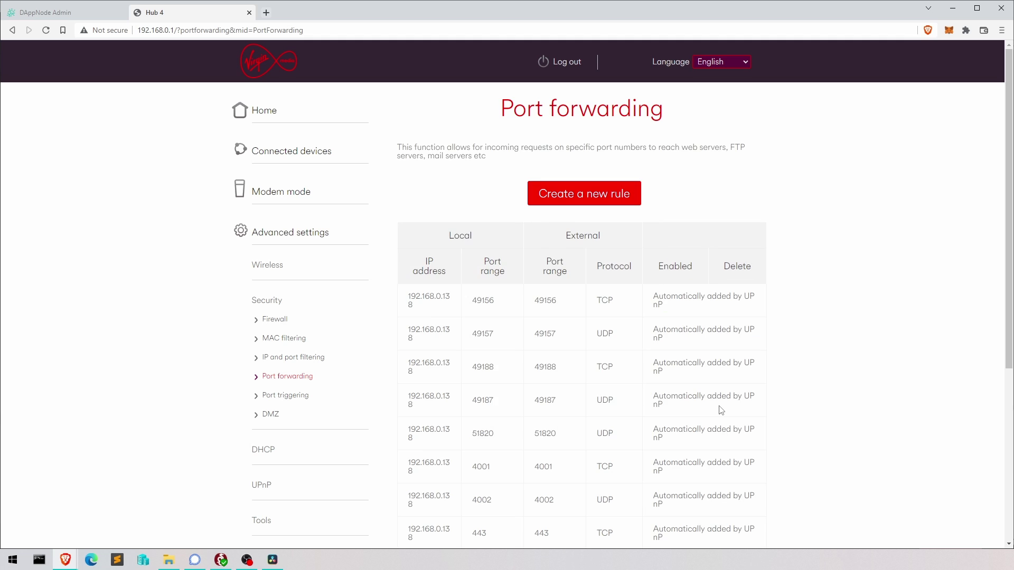
{"action": "scroll", "coordinate": [720, 410], "scroll_direction": "down", "scroll_amount": 5}
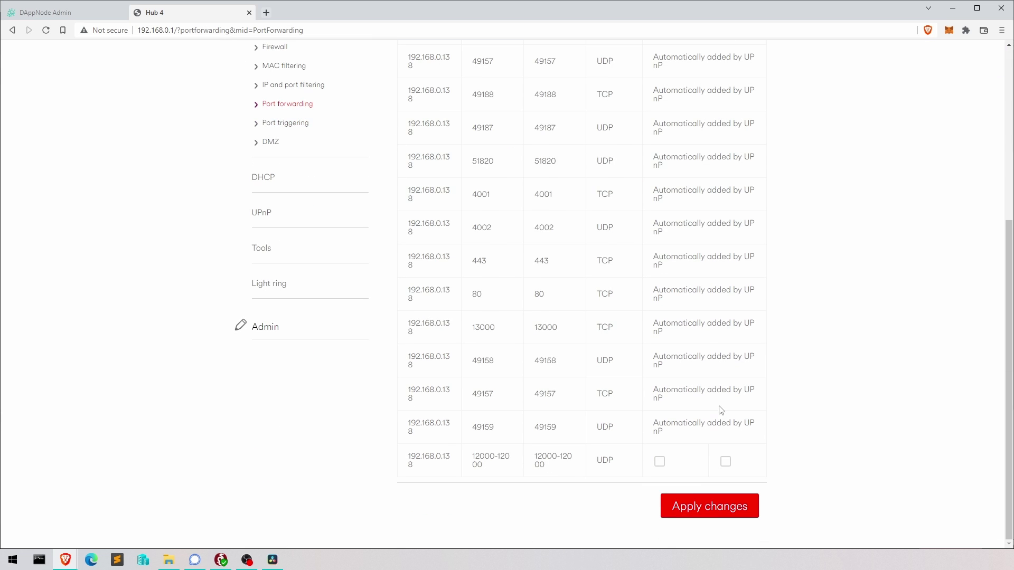
{"action": "triple_click", "coordinate": [478, 458]}
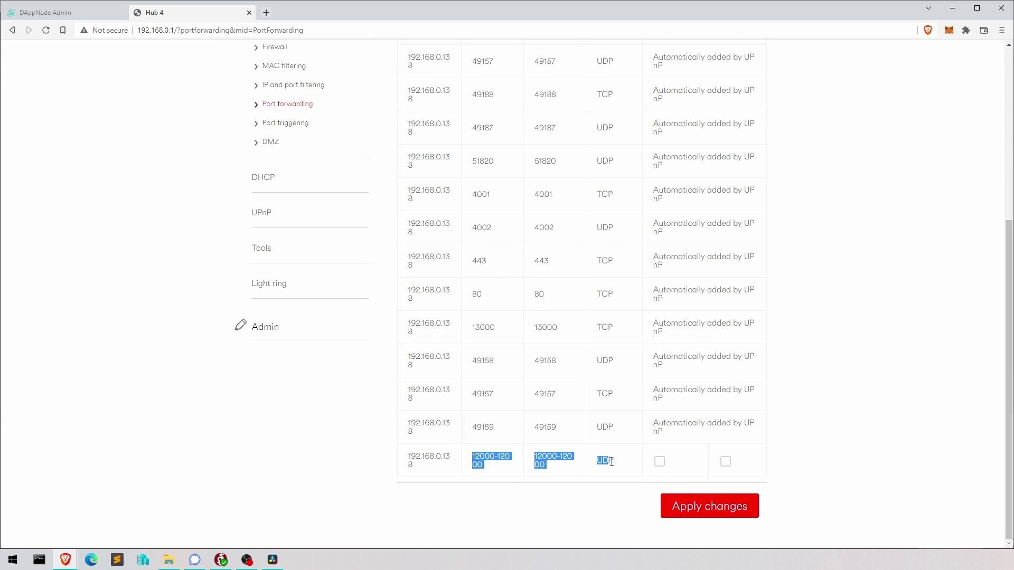
{"action": "left_click", "coordinate": [497, 458]}
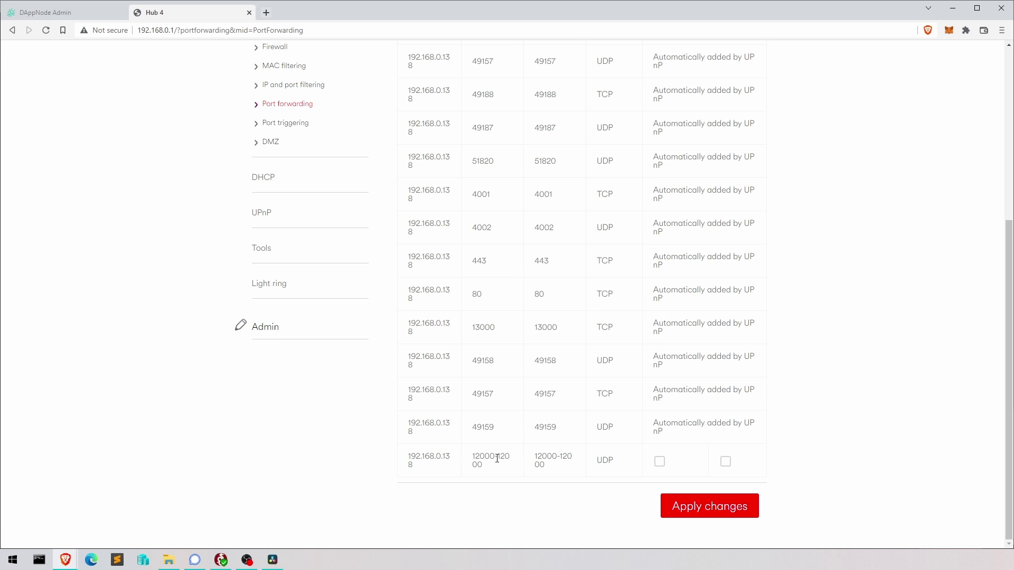
{"action": "scroll", "coordinate": [497, 459], "scroll_direction": "down", "scroll_amount": 5}
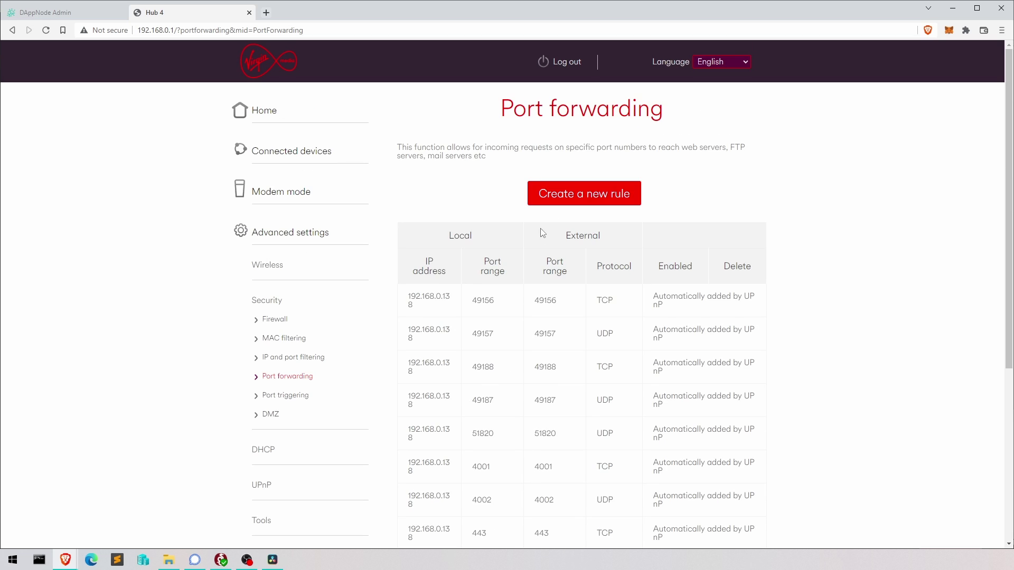
{"action": "left_click", "coordinate": [592, 193]}
{"action": "double_click", "coordinate": [611, 181]}
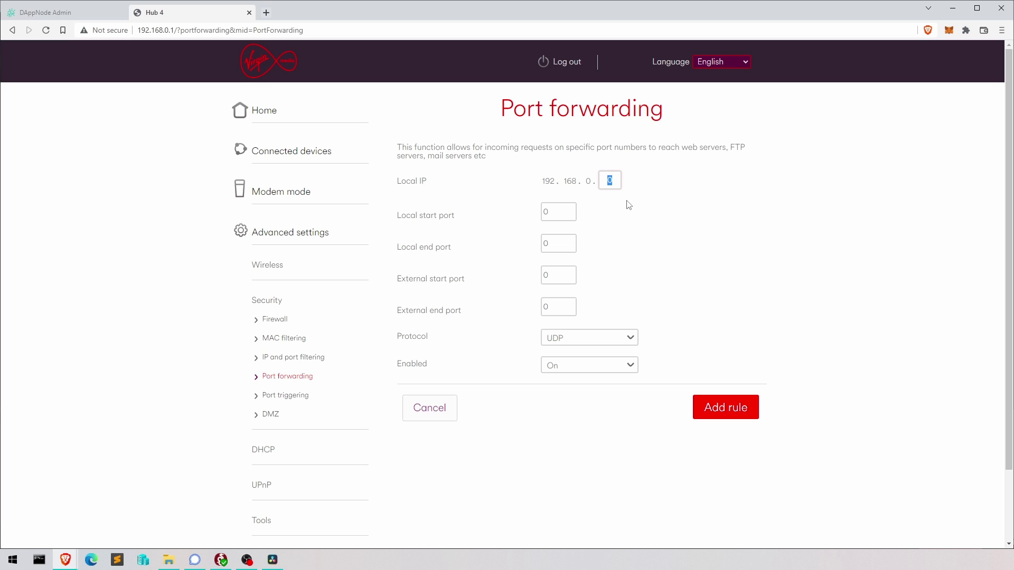
{"action": "type", "text": "138"}
{"action": "key", "text": "Tab"}
{"action": "type", "text": "13000"}
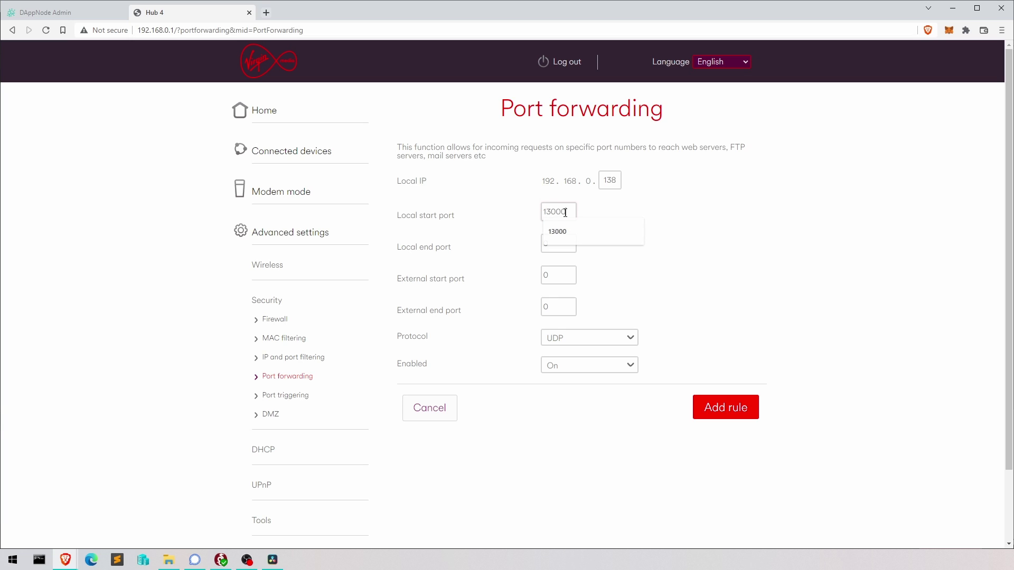
{"action": "double_click", "coordinate": [555, 212]}
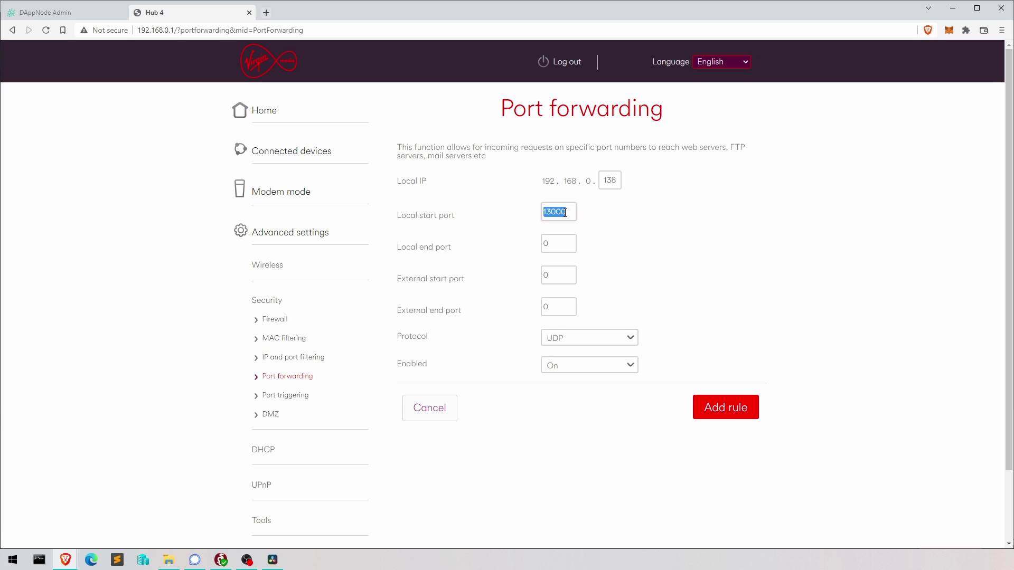
{"action": "key", "text": "ctrl+c"}
{"action": "double_click", "coordinate": [561, 243]}
{"action": "key", "text": "ctrl+v"}
{"action": "double_click", "coordinate": [555, 273]}
{"action": "key", "text": "ctrl+v"}
{"action": "double_click", "coordinate": [547, 306]}
{"action": "key", "text": "ctrl+v"}
{"action": "left_click", "coordinate": [563, 342]}
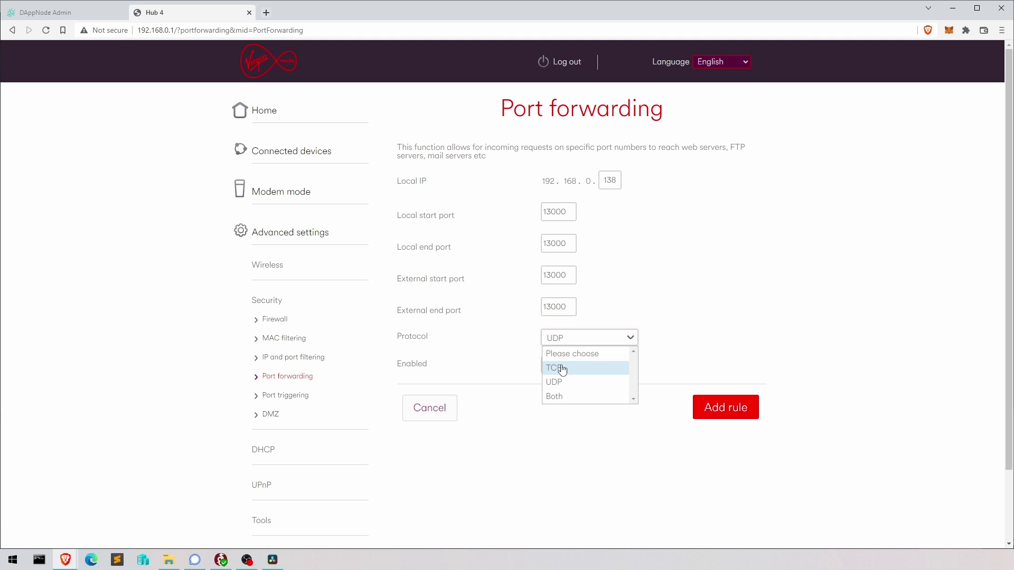
{"action": "left_click", "coordinate": [562, 369]}
{"action": "left_click", "coordinate": [51, 12]}
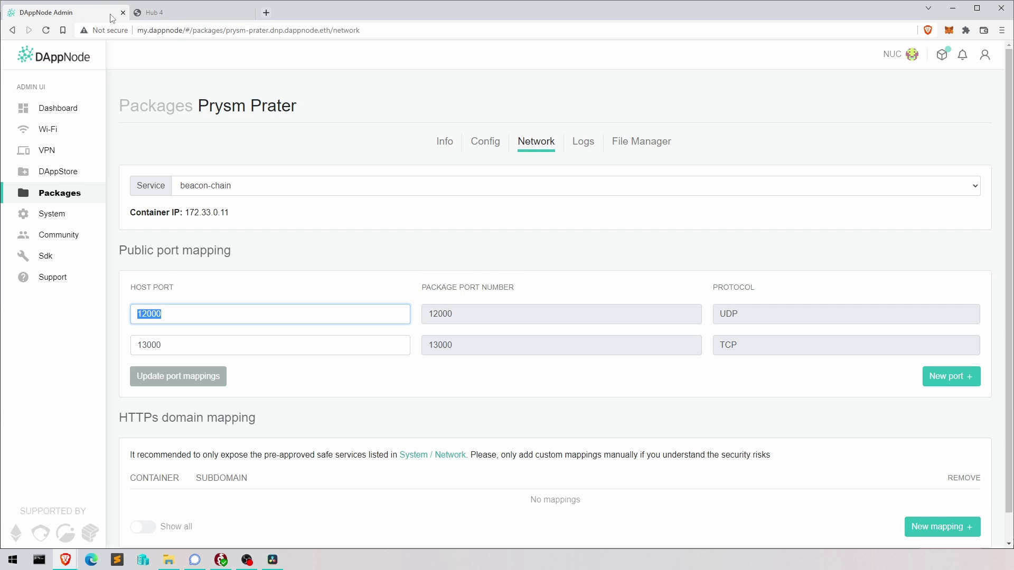
{"action": "left_click", "coordinate": [163, 16]}
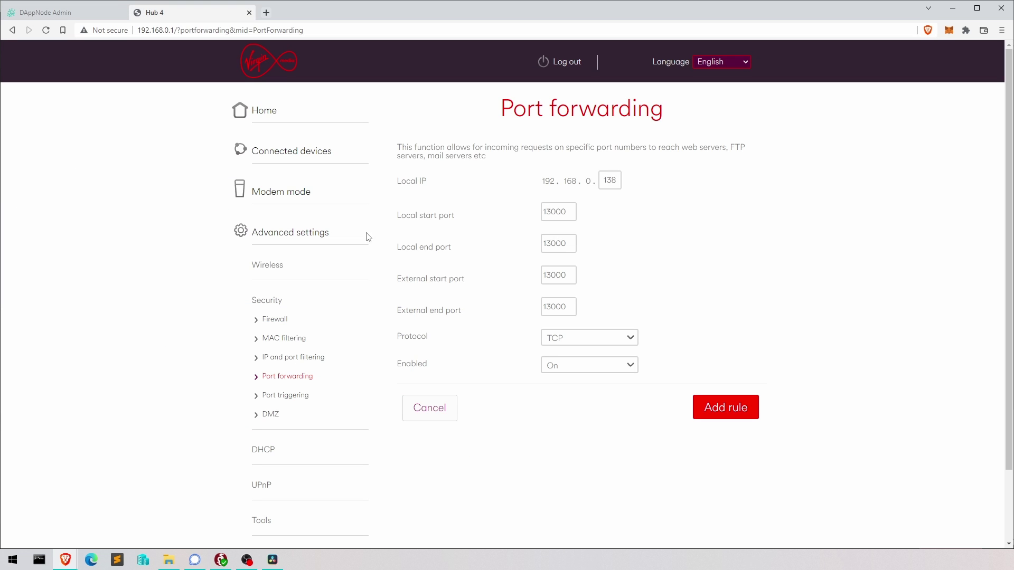
{"action": "left_click", "coordinate": [737, 417]}
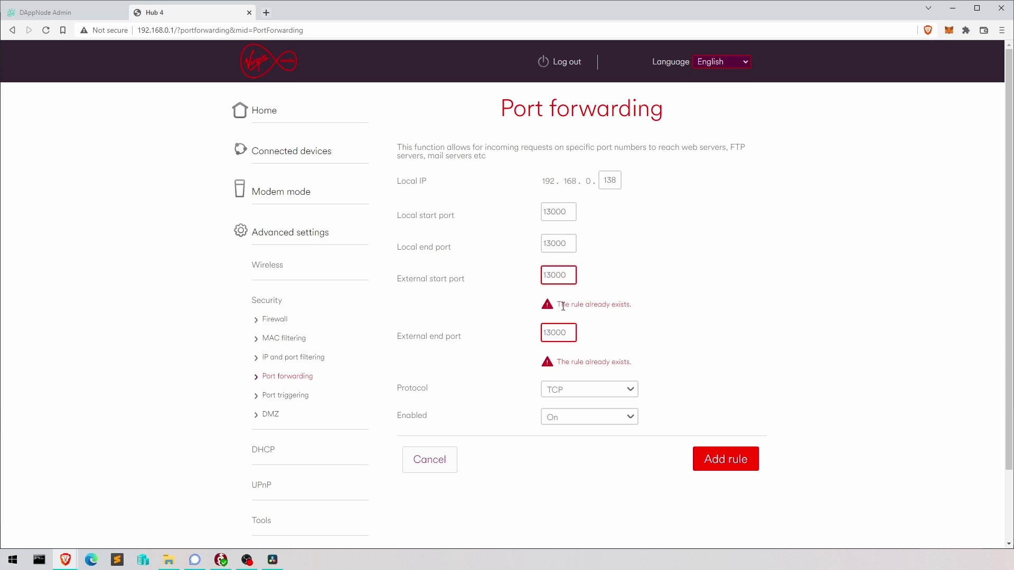
{"action": "left_click_drag", "start_coordinate": [556, 305], "coordinate": [605, 303]}
{"action": "left_click", "coordinate": [629, 305]}
{"action": "left_click", "coordinate": [441, 460]}
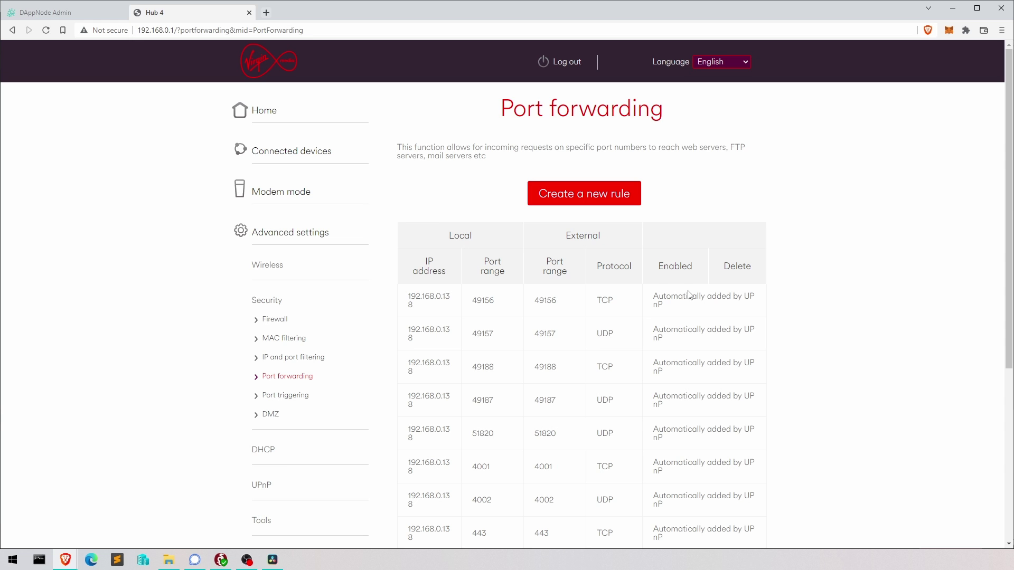
Step: Verify the 12000 UDP and 13000 TCP rules for 192.168.0.138 appear in the forwarding table
{"action": "scroll", "coordinate": [691, 295], "scroll_direction": "down", "scroll_amount": 5}
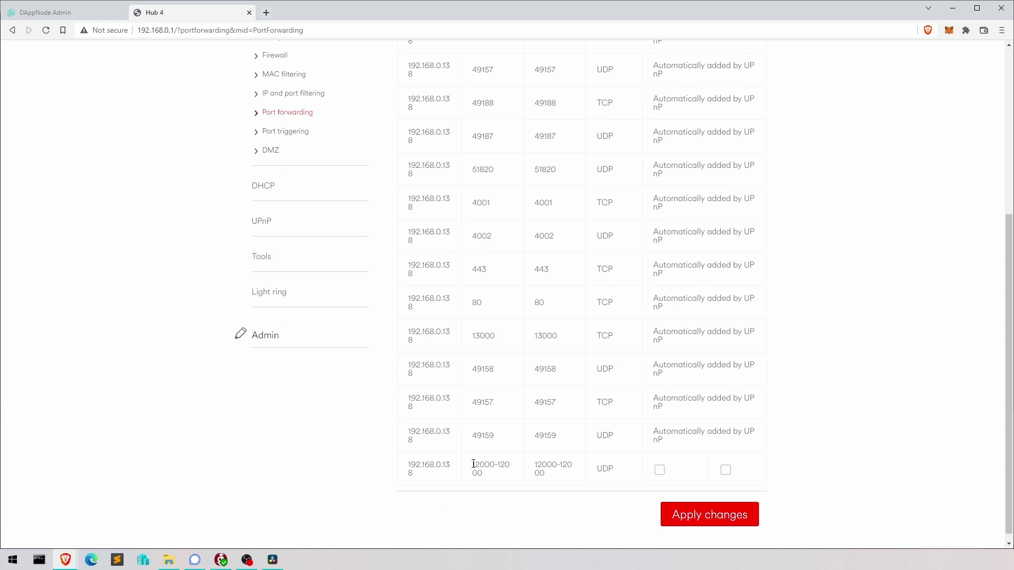
{"action": "left_click_drag", "start_coordinate": [562, 341], "coordinate": [466, 338]}
{"action": "left_click_drag", "start_coordinate": [547, 476], "coordinate": [469, 472]}
{"action": "left_click", "coordinate": [546, 348]}
{"action": "scroll", "coordinate": [546, 338], "scroll_direction": "up", "scroll_amount": 5}
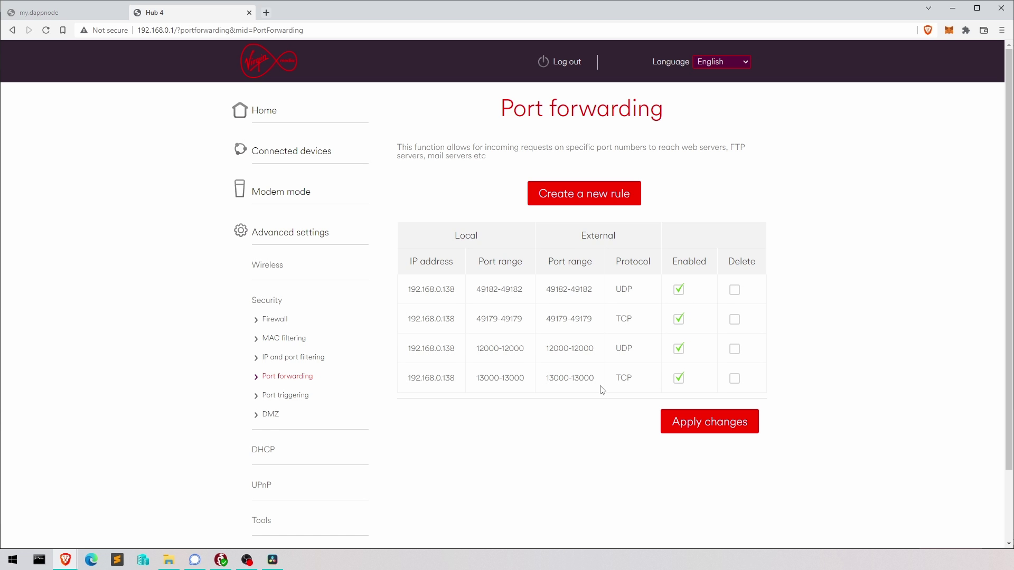
{"action": "left_click_drag", "start_coordinate": [409, 350], "coordinate": [652, 385]}
{"action": "left_click", "coordinate": [590, 382]}
{"action": "key", "text": "ctrl+Tab"}
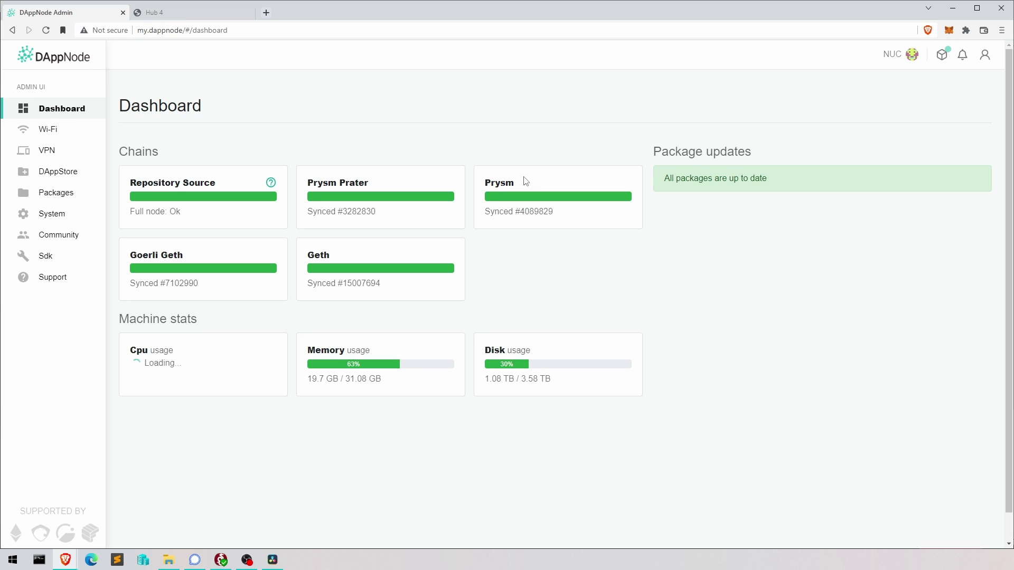
Step: Open Prysm Prater's beacon-chain logs and check the inbound count in the peer summaries
{"action": "left_click", "coordinate": [51, 195]}
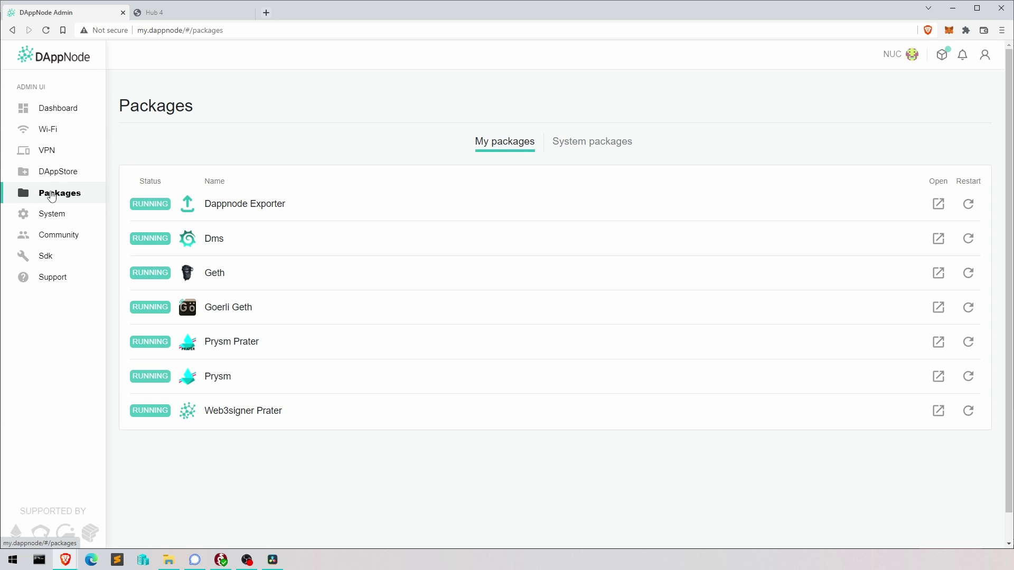
{"action": "left_click", "coordinate": [228, 344]}
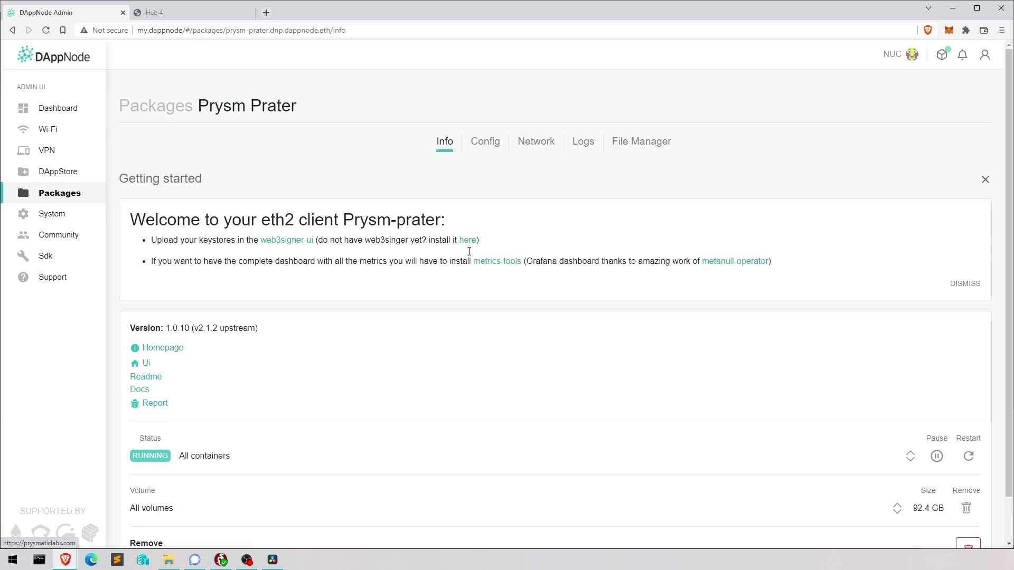
{"action": "left_click", "coordinate": [582, 150]}
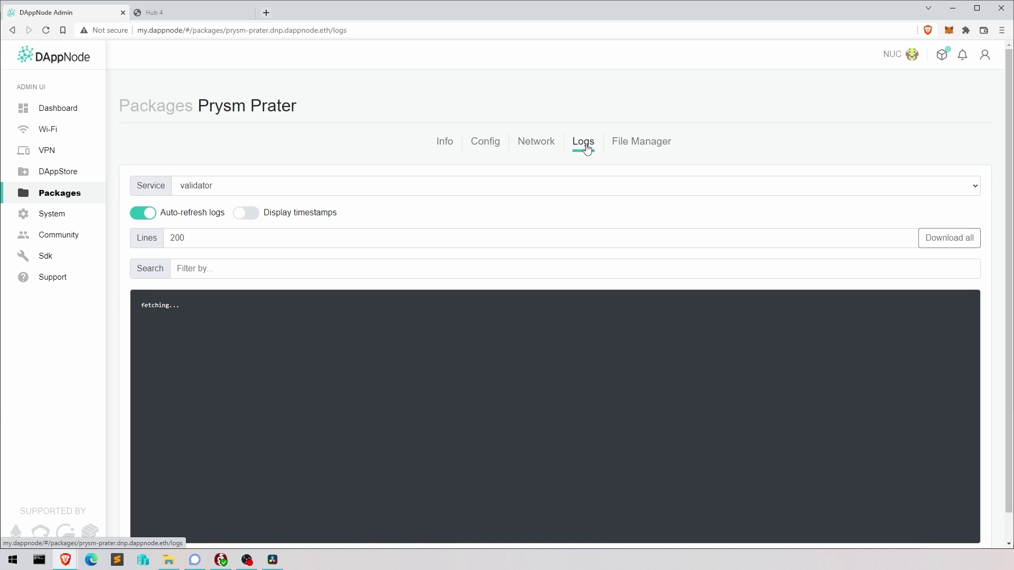
{"action": "left_click", "coordinate": [392, 190]}
{"action": "left_click", "coordinate": [246, 211]}
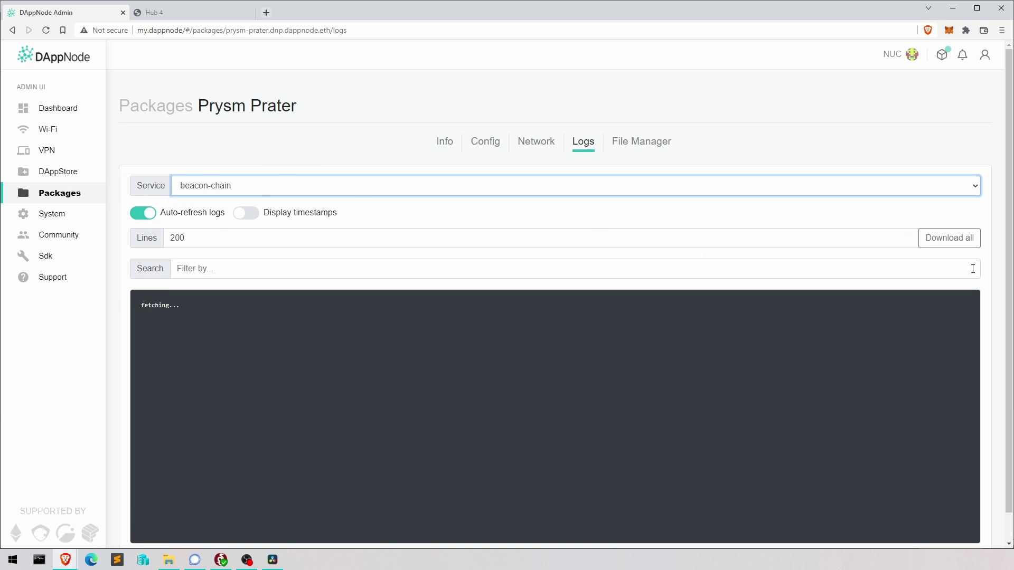
{"action": "scroll", "coordinate": [962, 395], "scroll_direction": "down", "scroll_amount": 1}
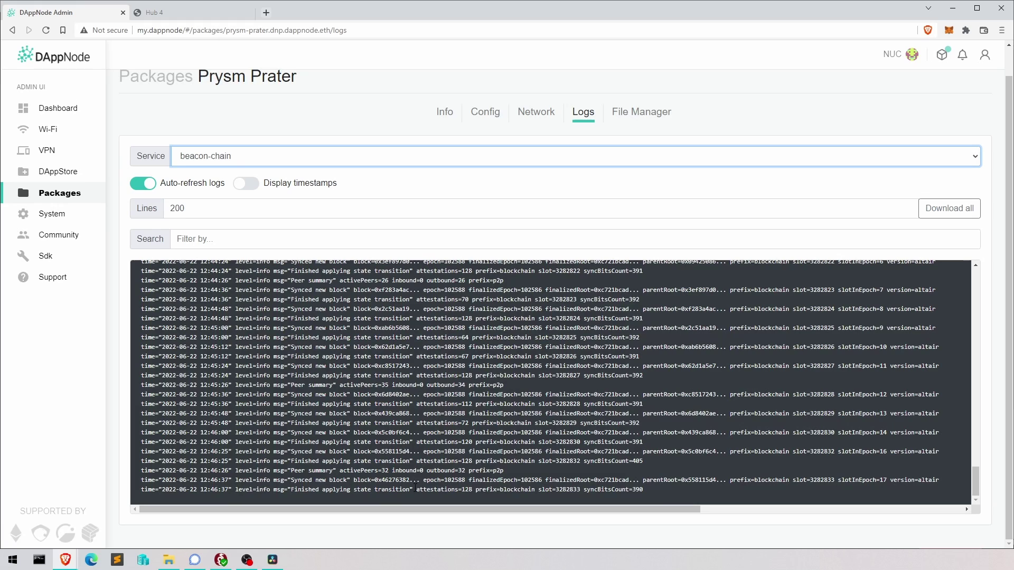
{"action": "double_click", "coordinate": [421, 470]}
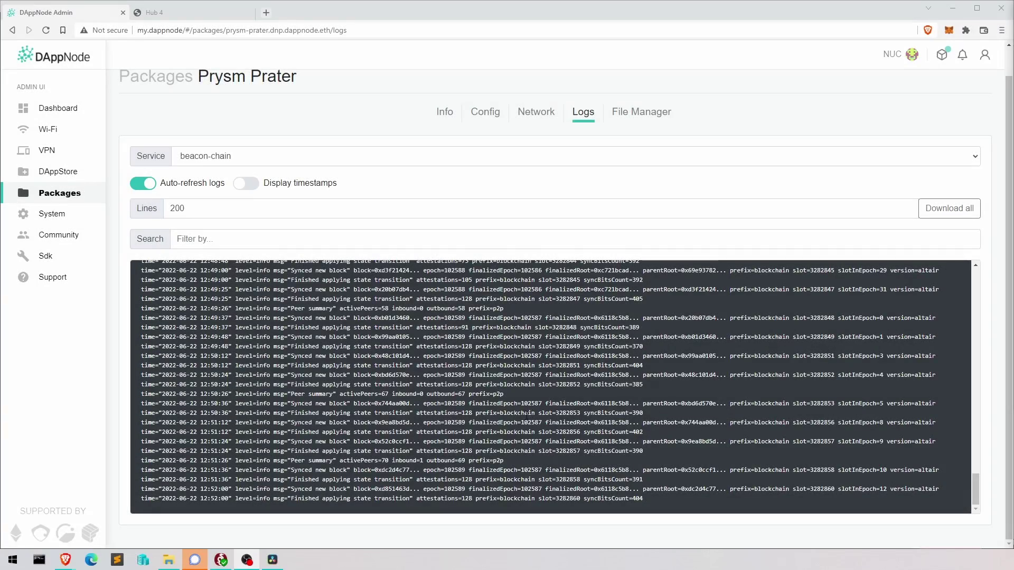
{"action": "left_click_drag", "start_coordinate": [426, 462], "coordinate": [416, 462]}
{"action": "left_click", "coordinate": [416, 464]}
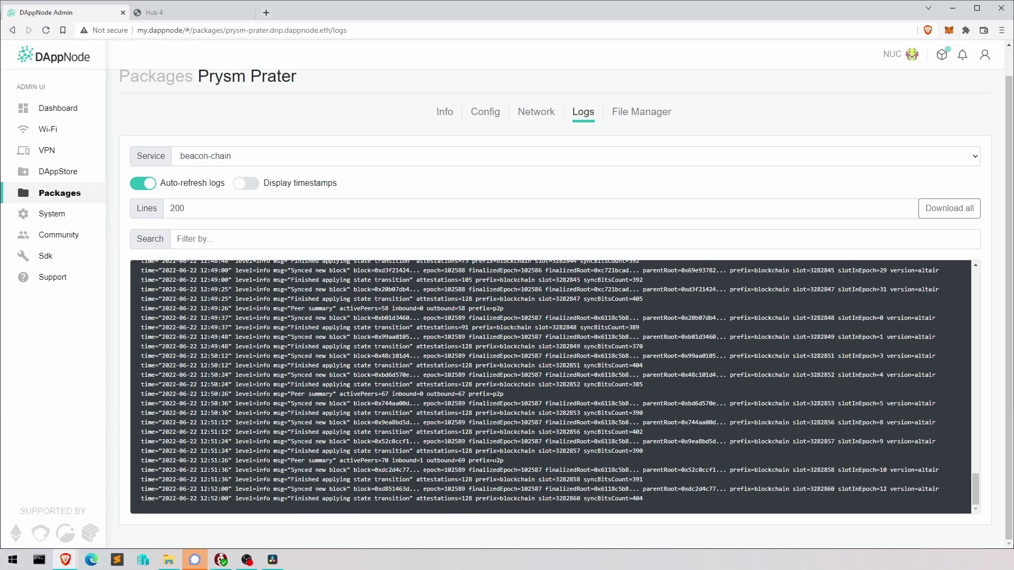
{"action": "double_click", "coordinate": [421, 461]}
{"action": "left_click", "coordinate": [436, 459]}
{"action": "left_click_drag", "start_coordinate": [371, 460], "coordinate": [469, 460]}
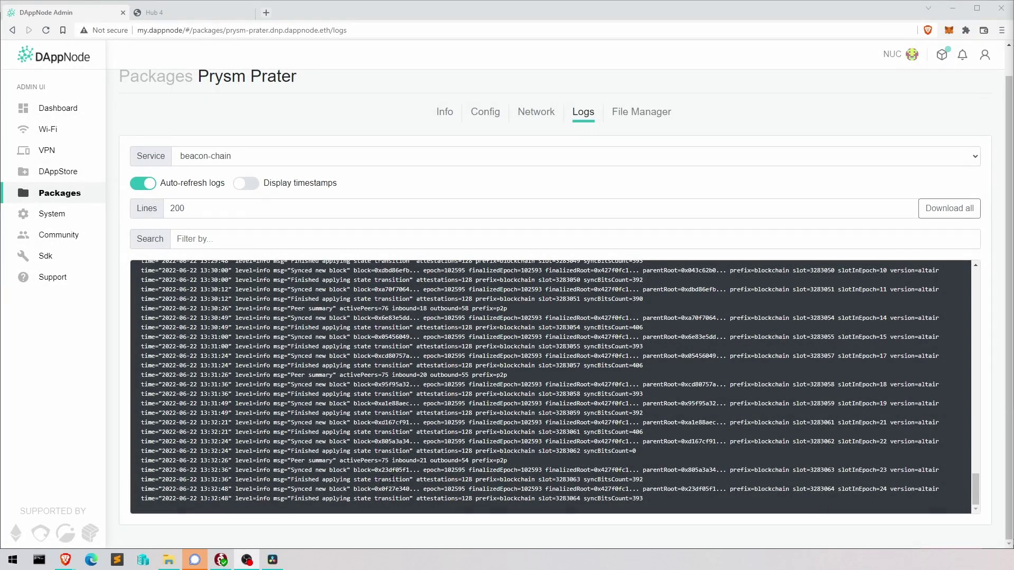
{"action": "left_click_drag", "start_coordinate": [346, 460], "coordinate": [468, 460]}
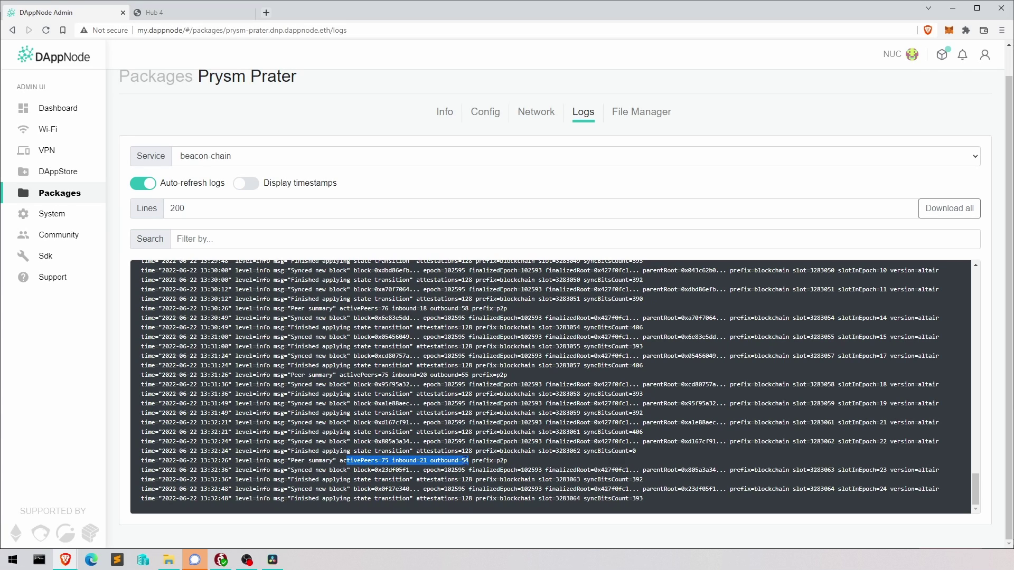
{"action": "left_click", "coordinate": [426, 465]}
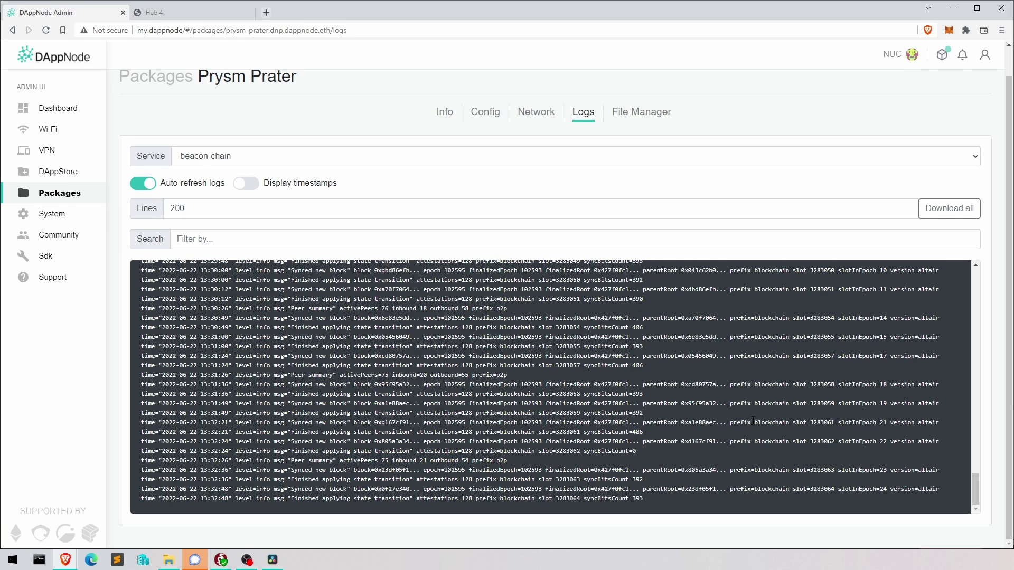